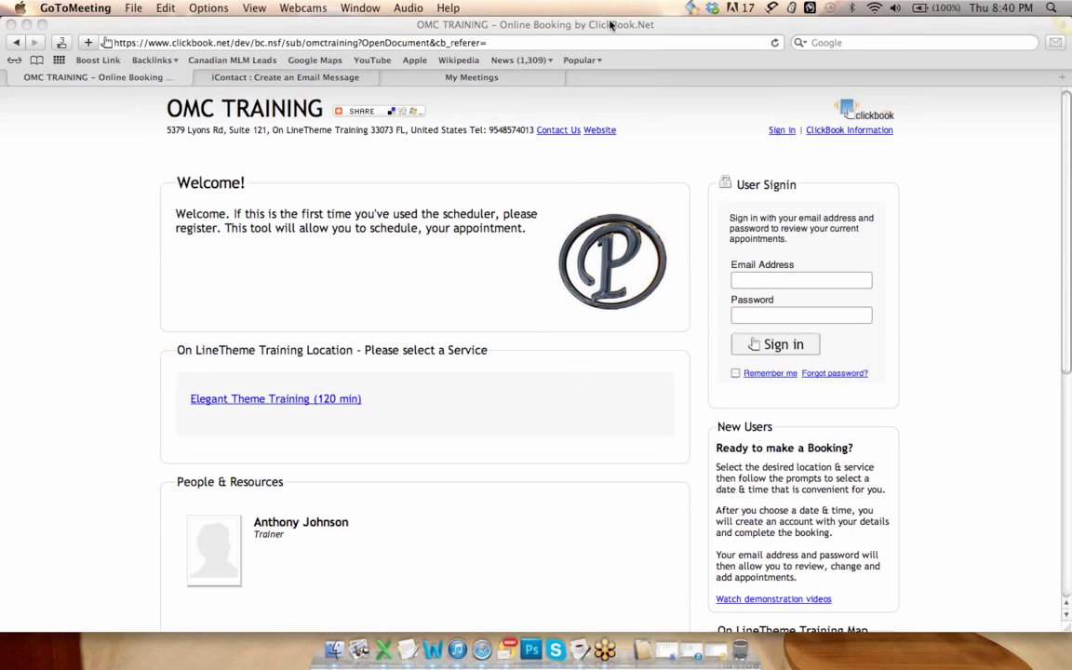
Bring the Safari window with the OMC Training ClickBook page to the front.
left_click(600, 25)
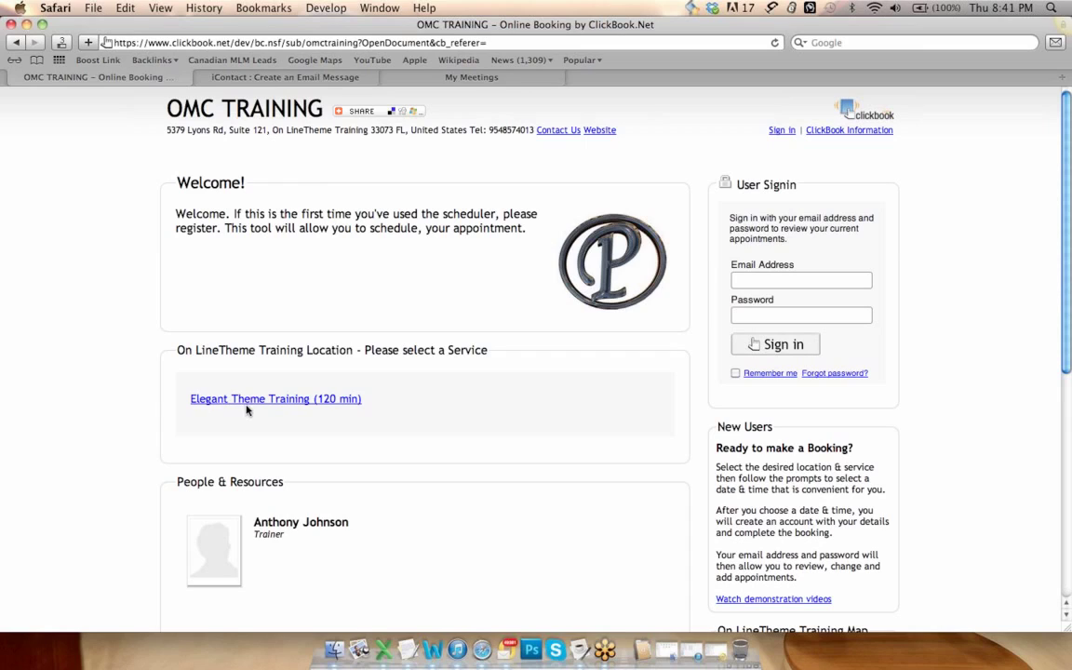
Select Elegant Theme Training (120 min) and switch its availability calendar to June.
left_click(328, 400)
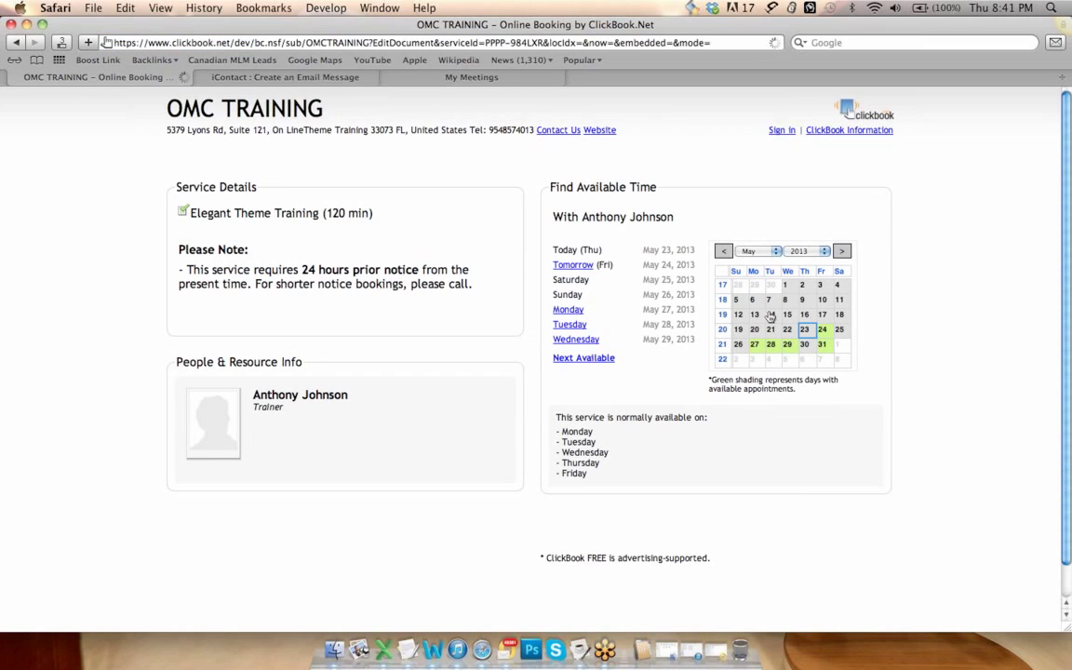
left_click(772, 251)
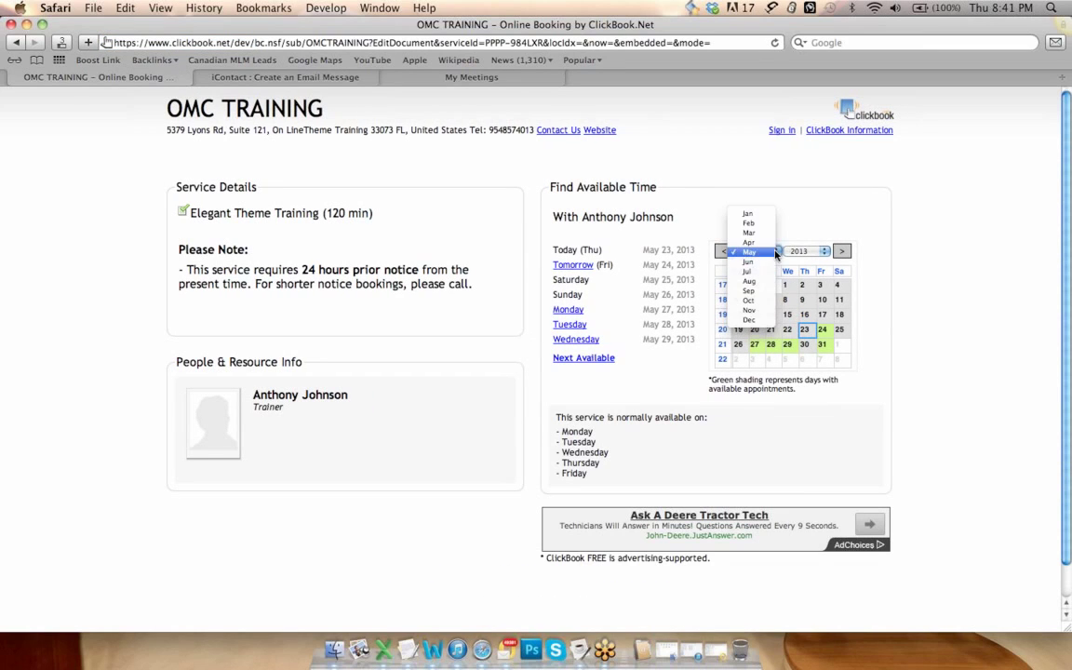
left_click(768, 264)
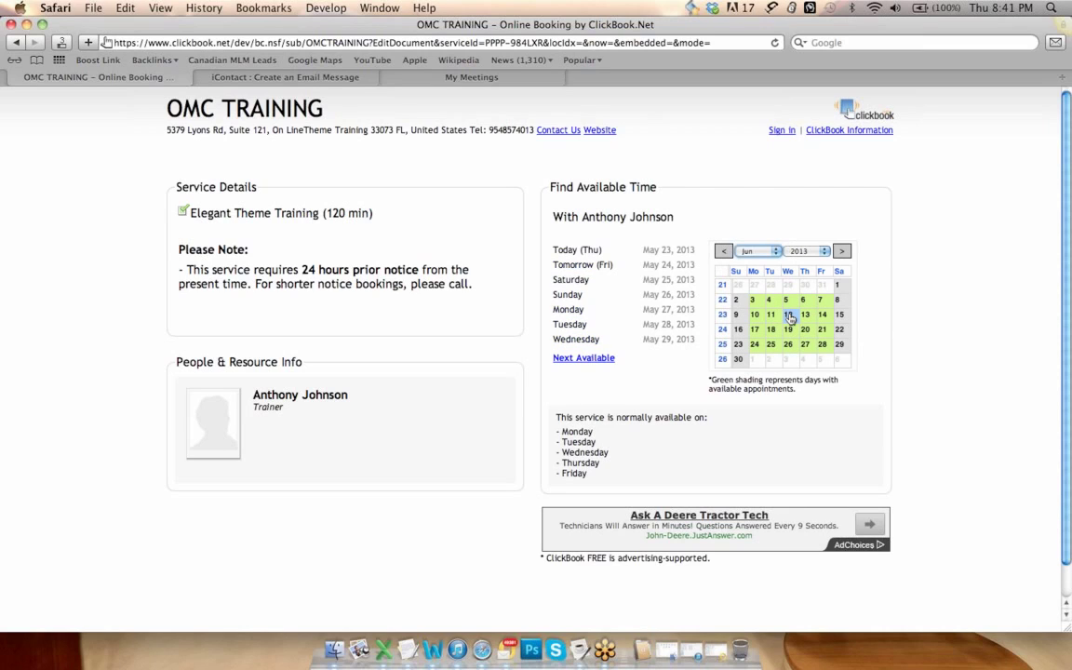
Pick Wednesday, June 12 in the June calendar.
left_click(789, 315)
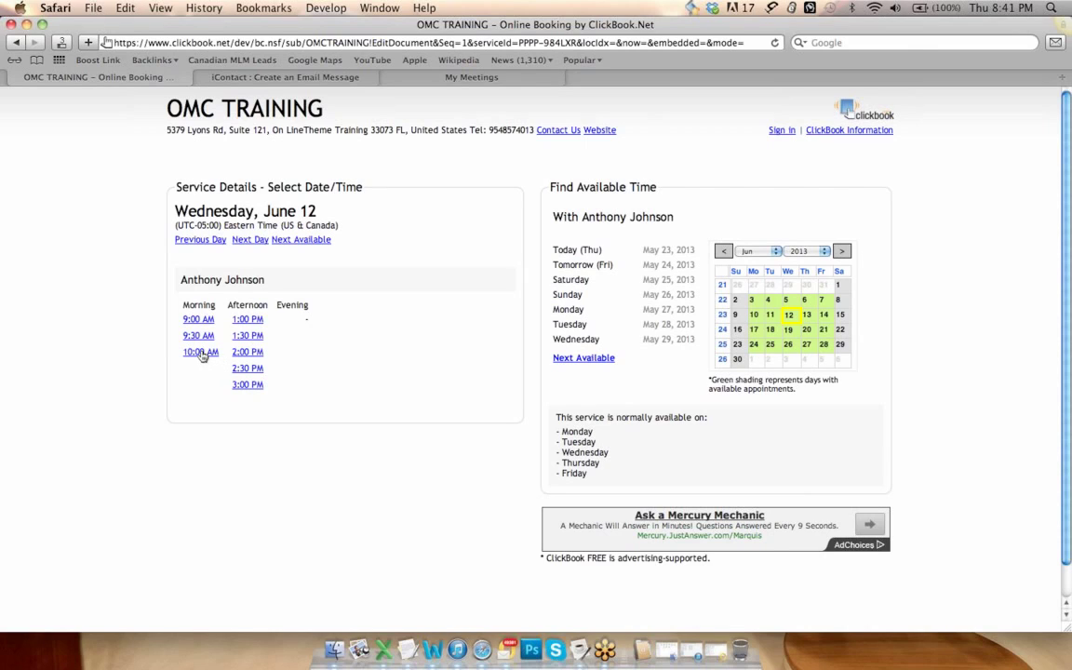
left_click(201, 353)
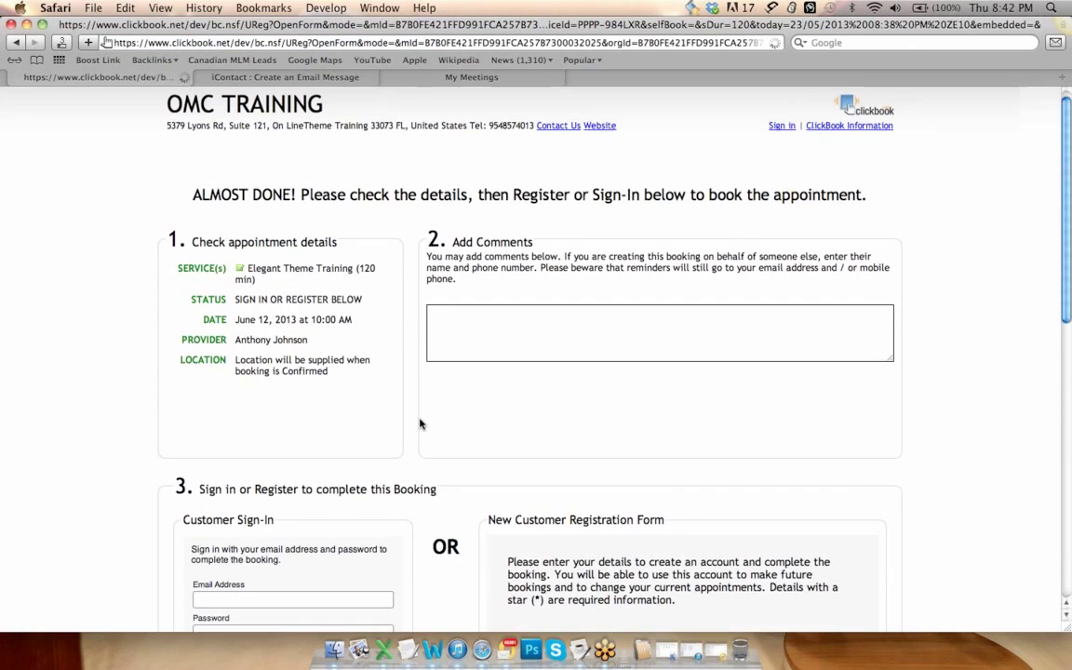
scroll(420, 424, "down", 2)
scroll(420, 424, "down", 1)
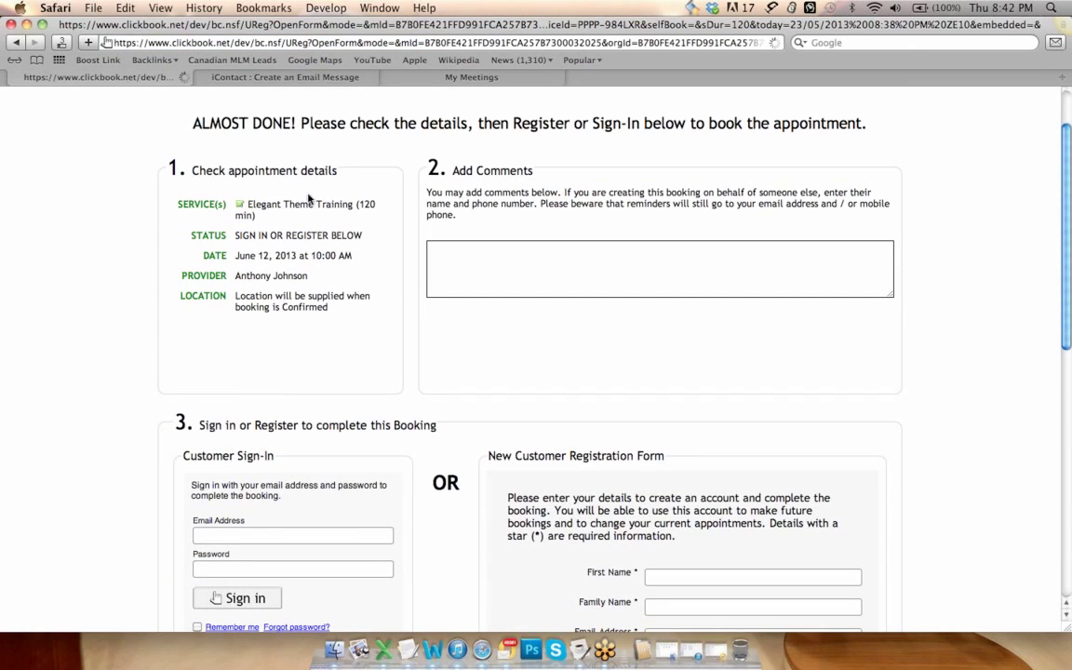
left_click(486, 281)
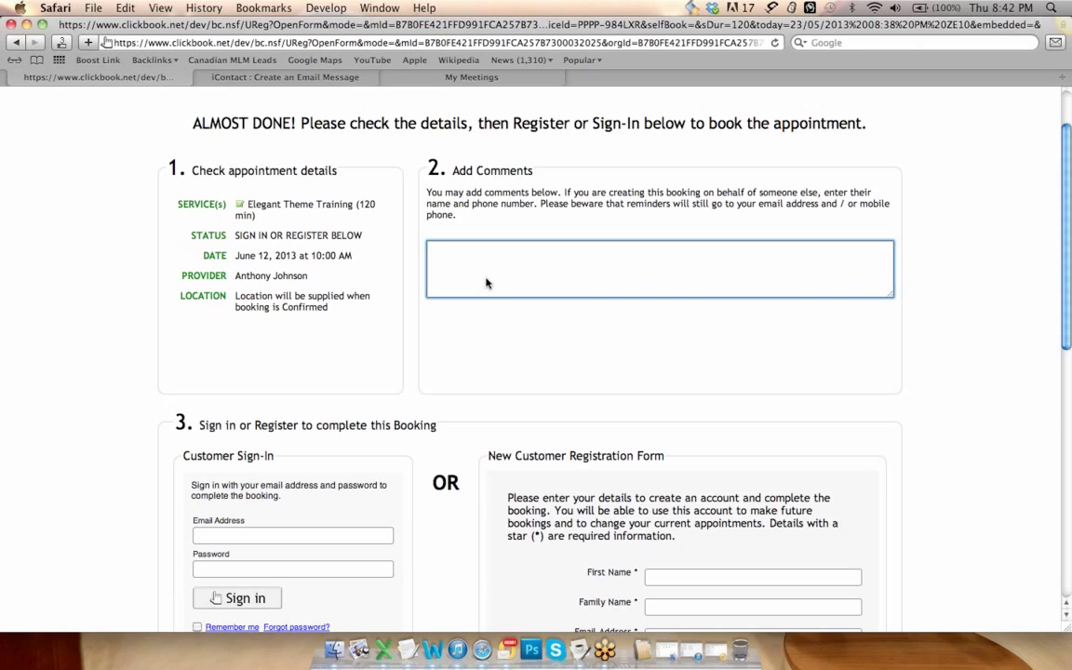
scroll(486, 282, "down", 5)
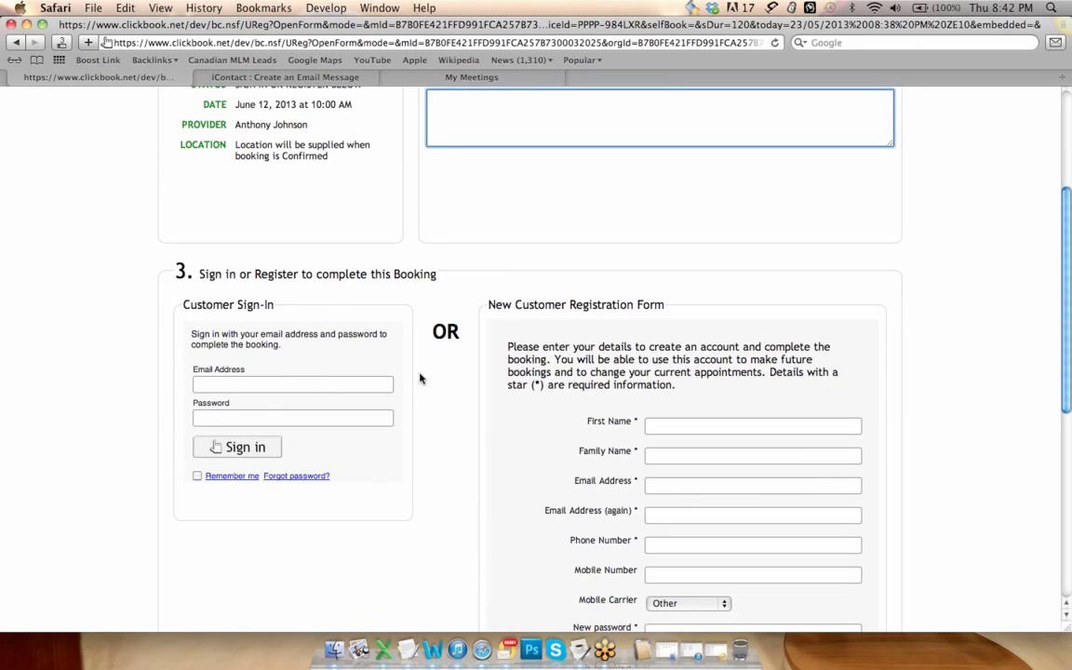
scroll(420, 377, "down", 3)
scroll(419, 378, "down", 2)
Autofill the customer's name from saved contact info and remove the duplicated first name from Family Name.
left_click(731, 256)
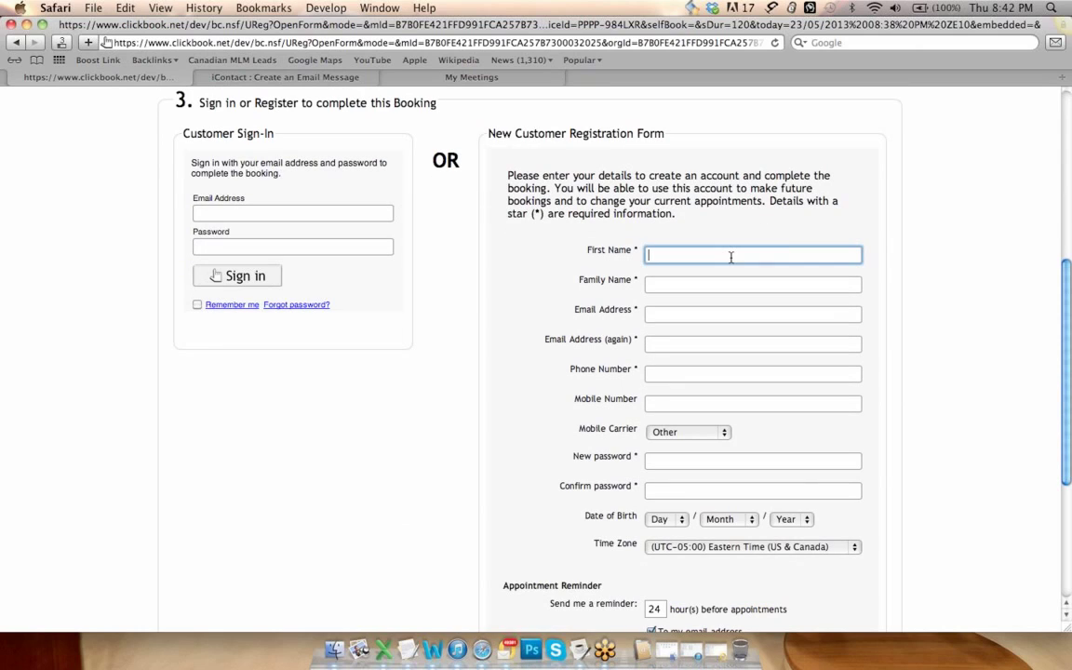
type("Dw")
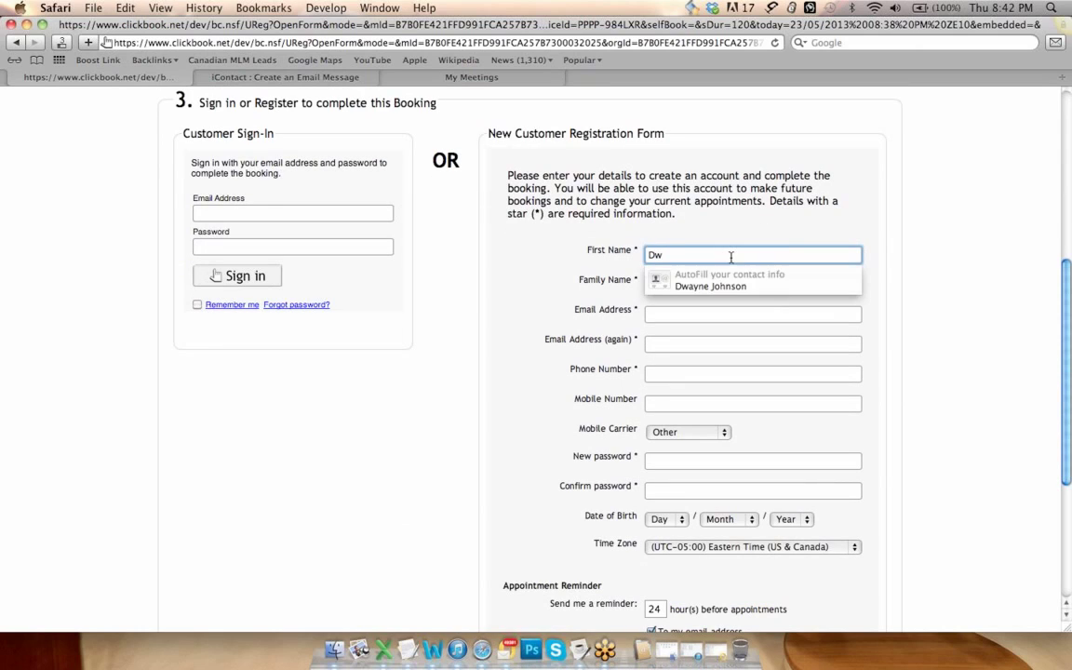
left_click(710, 280)
left_click(610, 296)
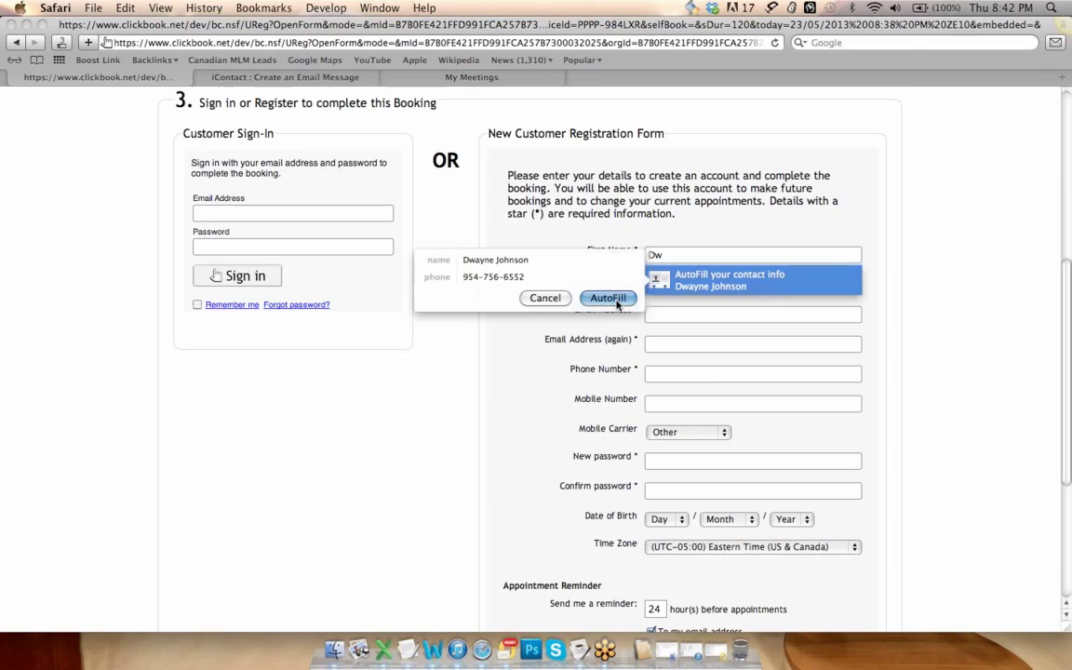
left_click(694, 316)
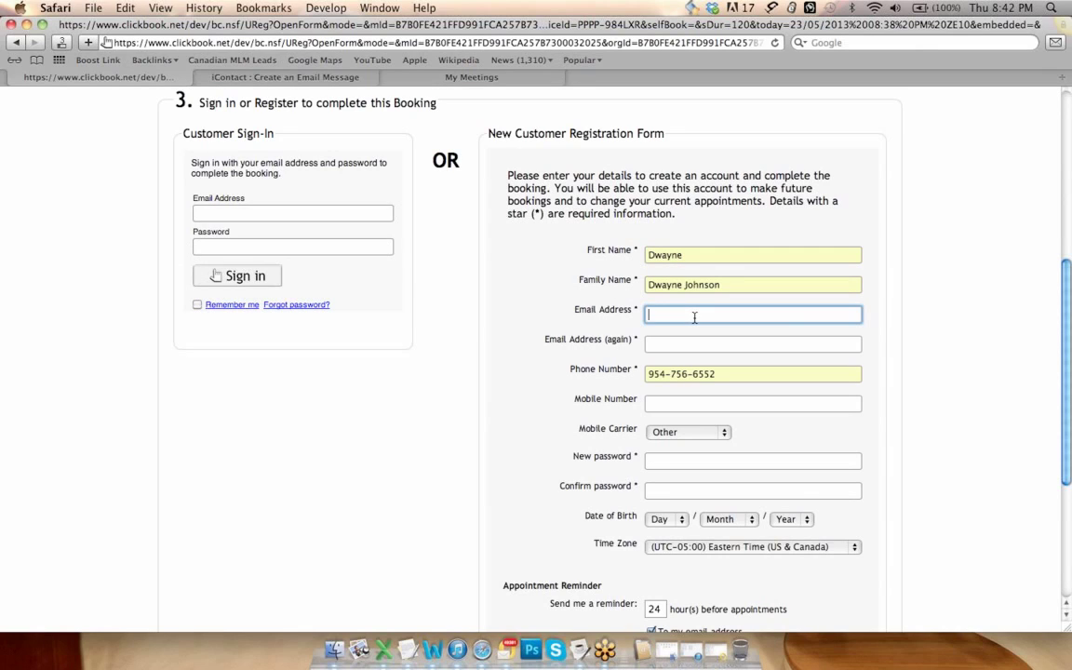
double_click(702, 283)
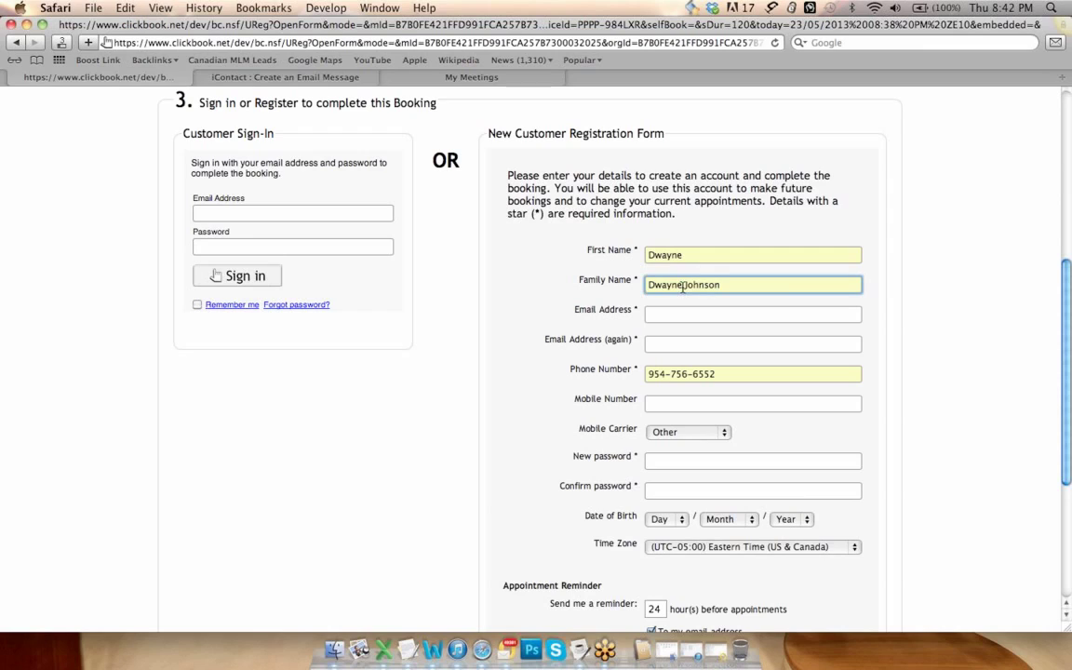
double_click(649, 285)
key("BackSpace")
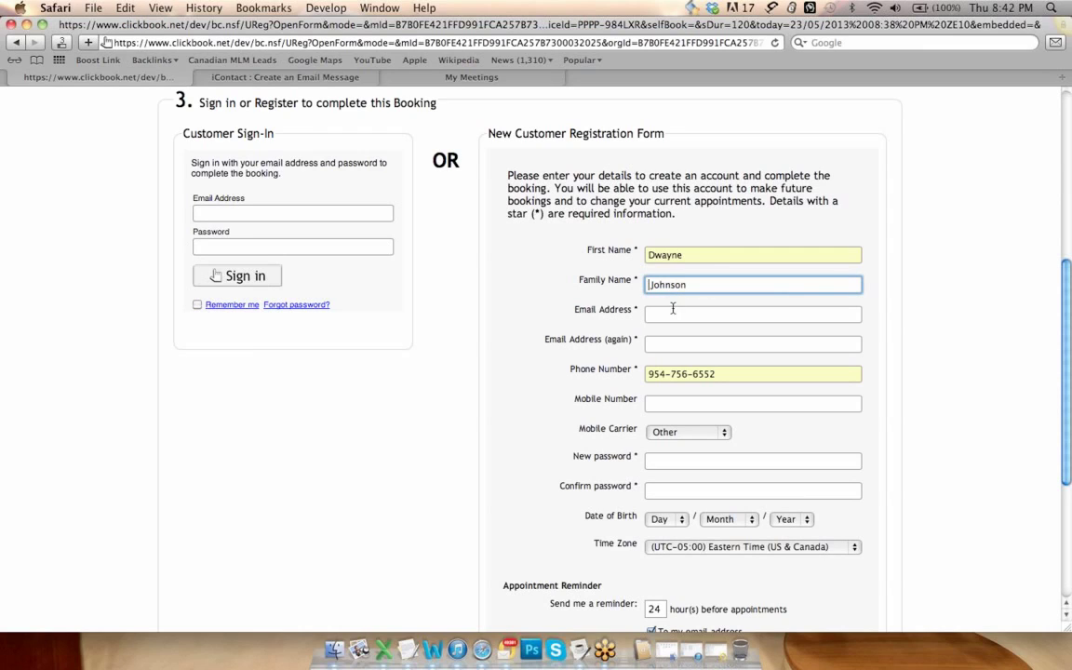
Enter the customer's email address and paste it into the email confirmation field.
left_click(679, 313)
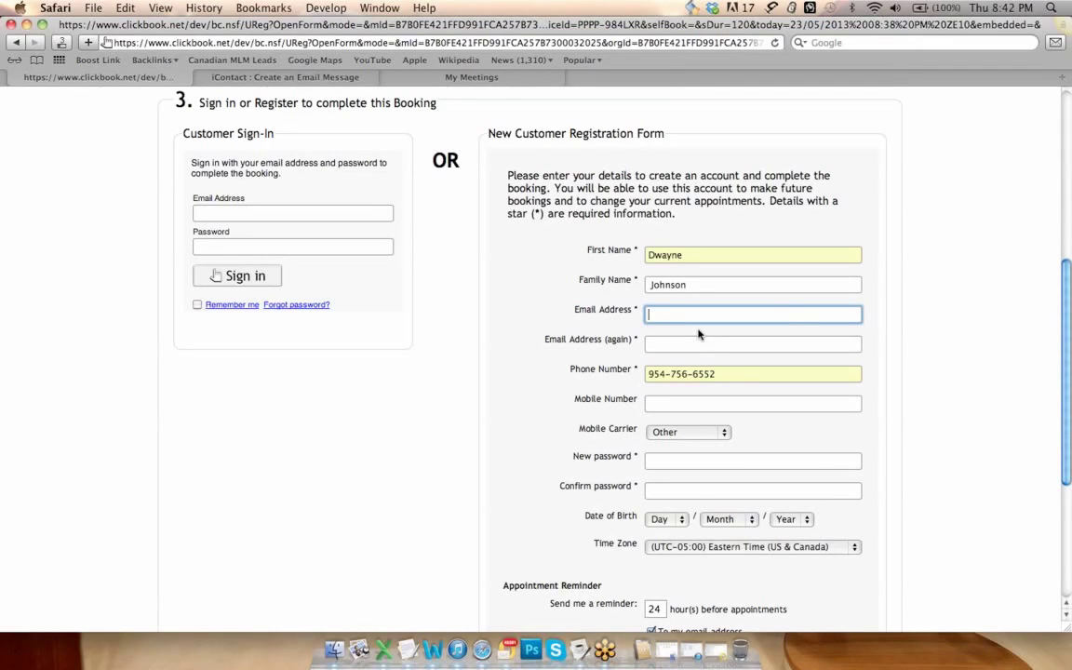
key("super+a")
key("super+c")
left_click(715, 344)
key("super+v")
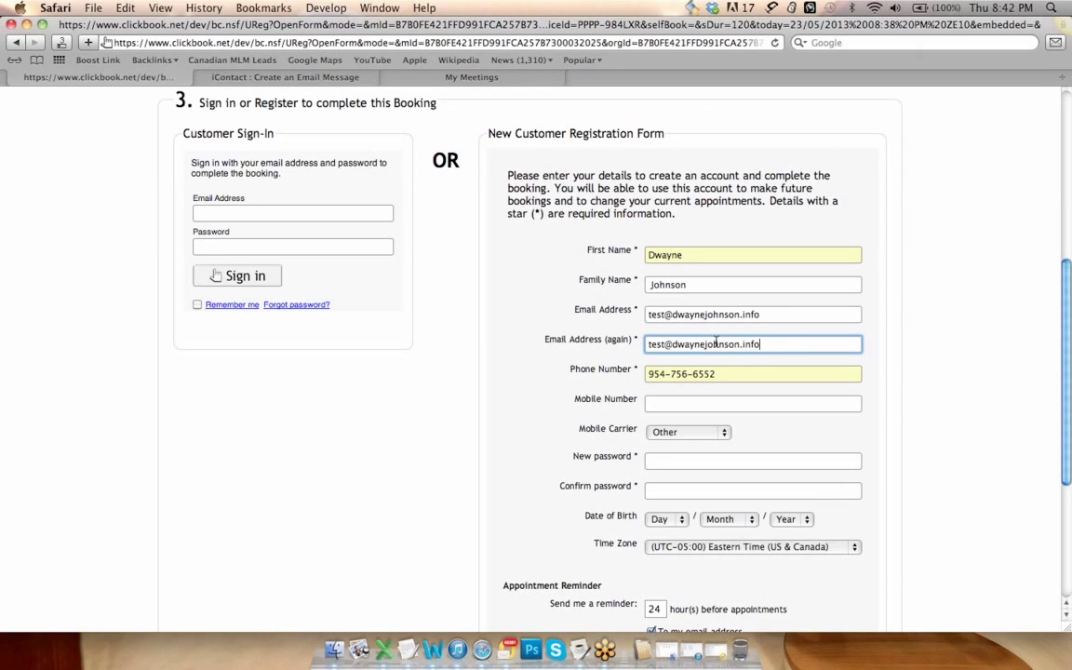
key("Tab")
key("Tab")
Set the mobile carrier to Nextel and enter the account password.
left_click(698, 431)
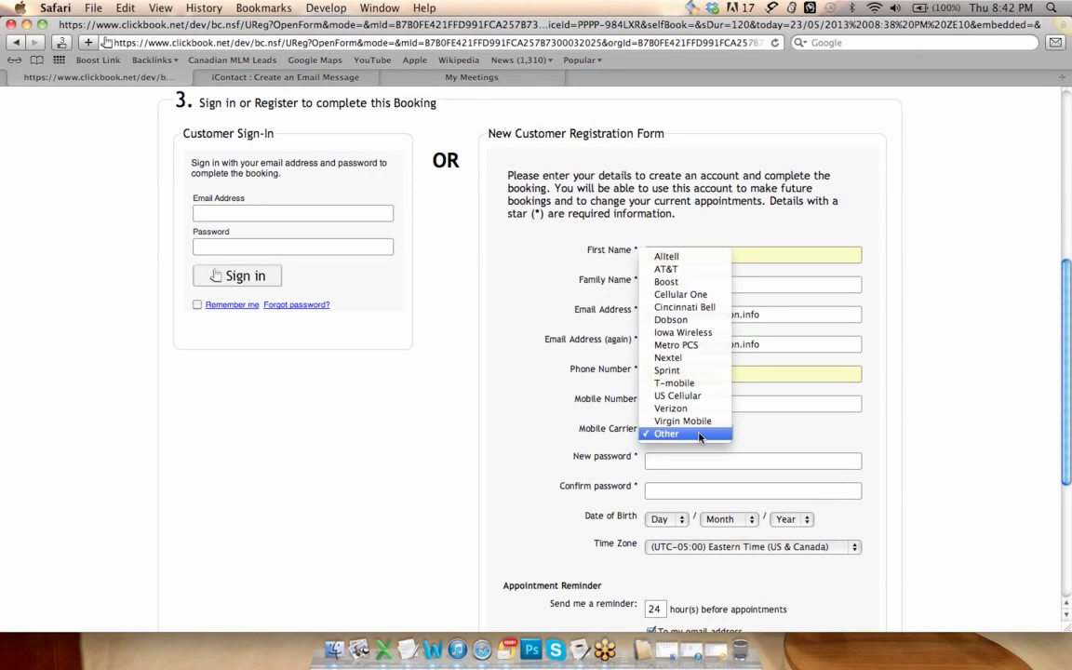
left_click(656, 357)
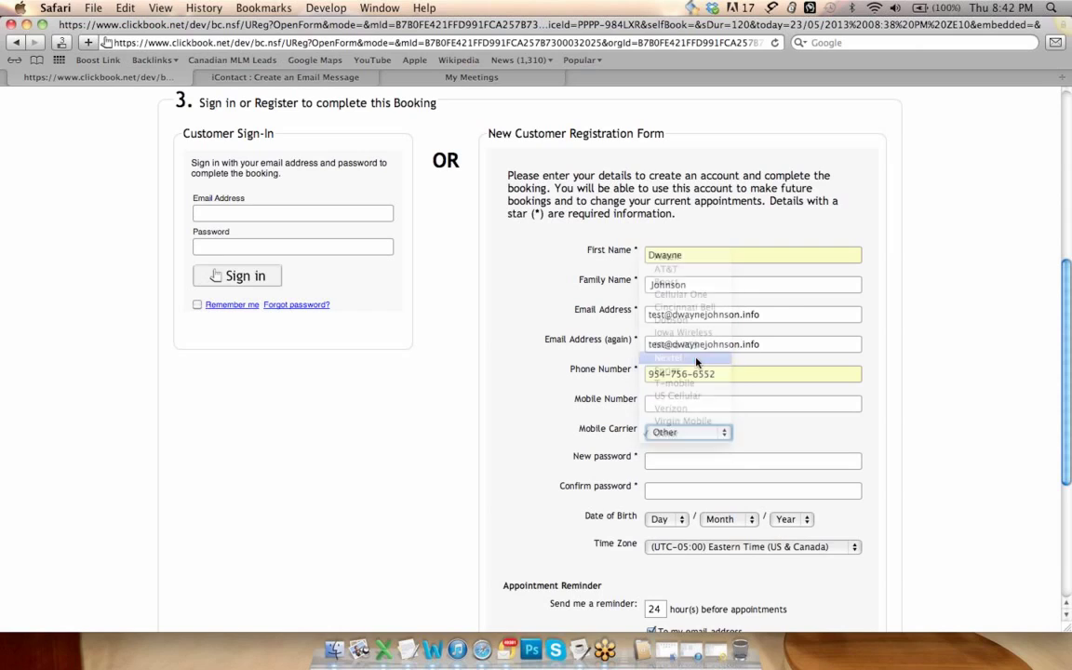
left_click(728, 456)
type("•••••••")
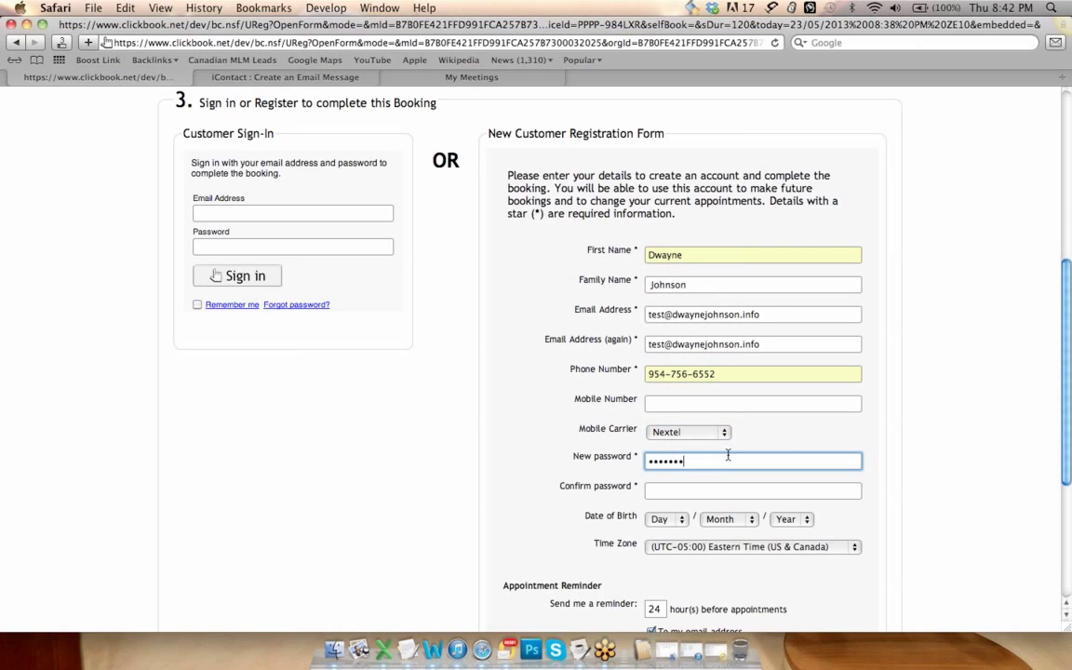
type("•")
key("Tab")
type("••••••••")
scroll(837, 409, "down", 3)
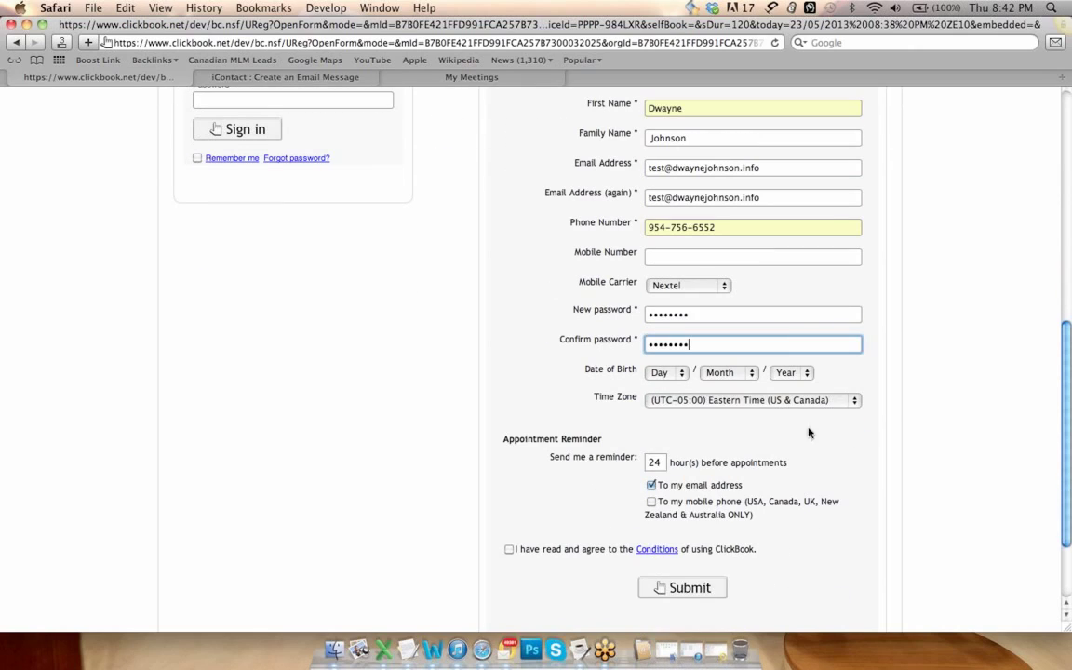
Set the Date of Birth to 3 Mar 1918.
left_click(663, 372)
left_click(667, 412)
left_click(727, 372)
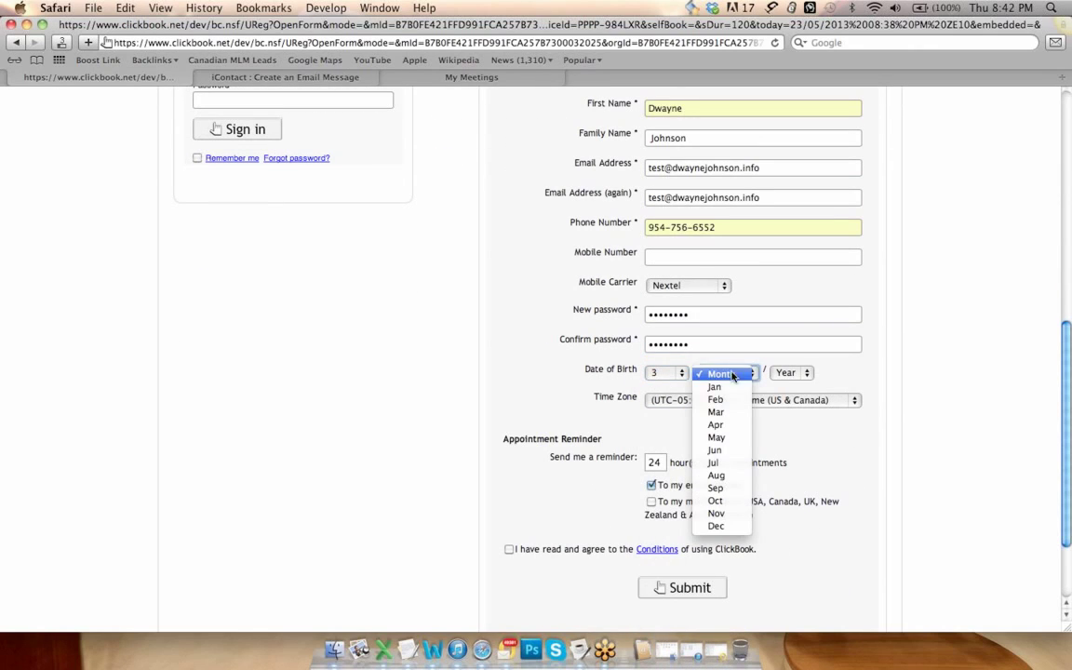
left_click(720, 411)
left_click(802, 372)
left_click(789, 425)
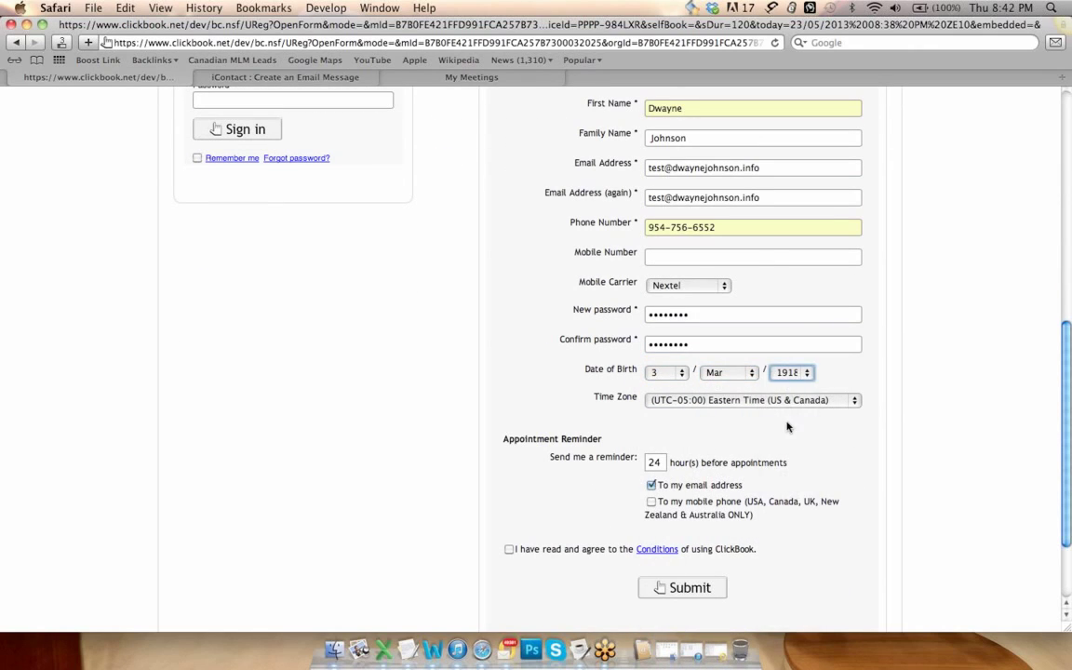
scroll(844, 485, "down", 3)
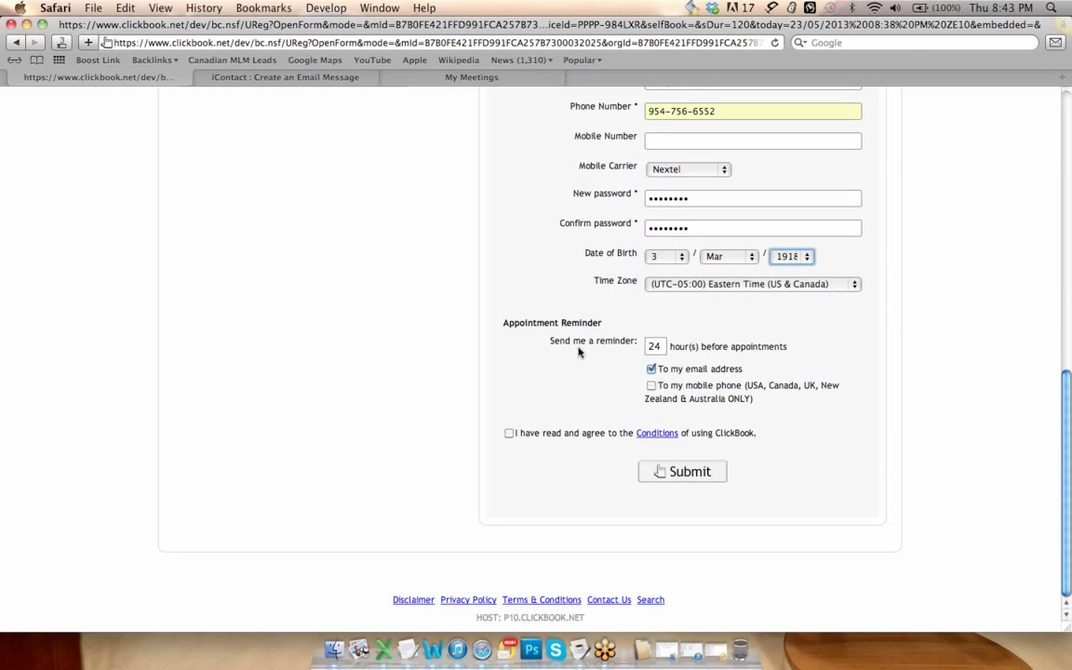
Keep the email reminder at 24 hours, accept the conditions of use, and submit.
left_click(656, 346)
left_click_drag(658, 348, 640, 347)
left_click(638, 374)
left_click(509, 434)
left_click(689, 471)
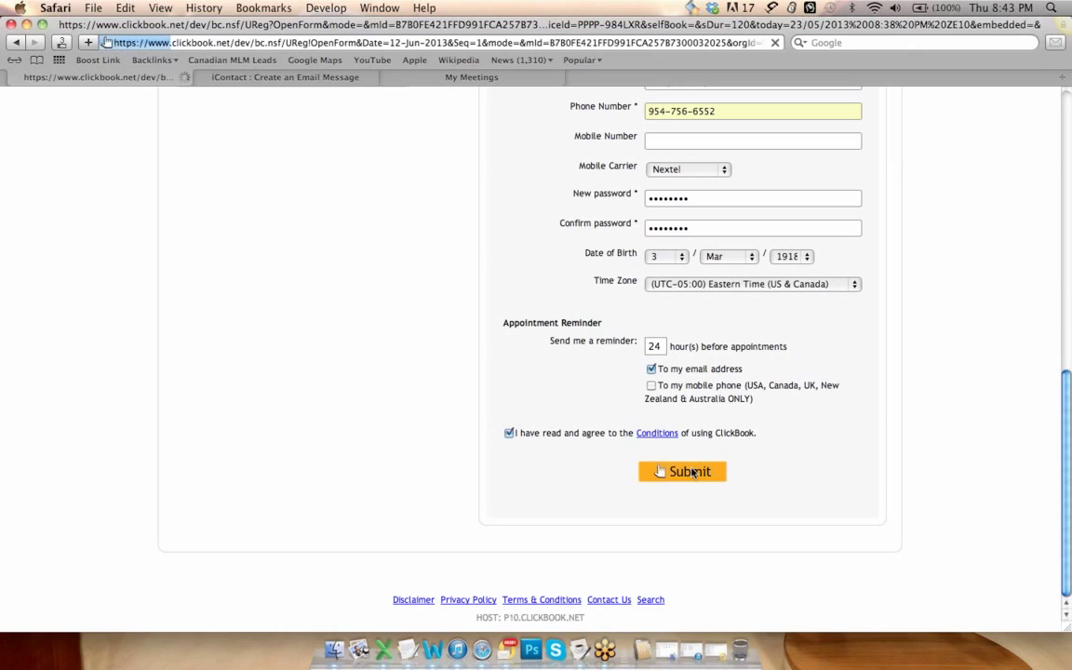